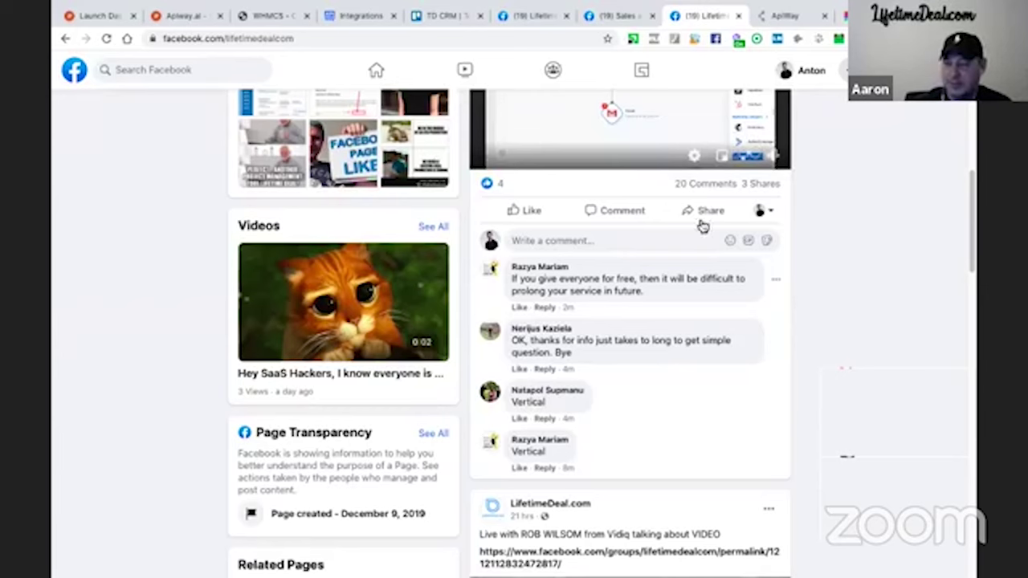
# - Examine the viewer comments under the live ApiWay post and the neighbouring posts on the LifetimeDeal.com Facebook page
pyautogui.scroll(3, 596, 319)
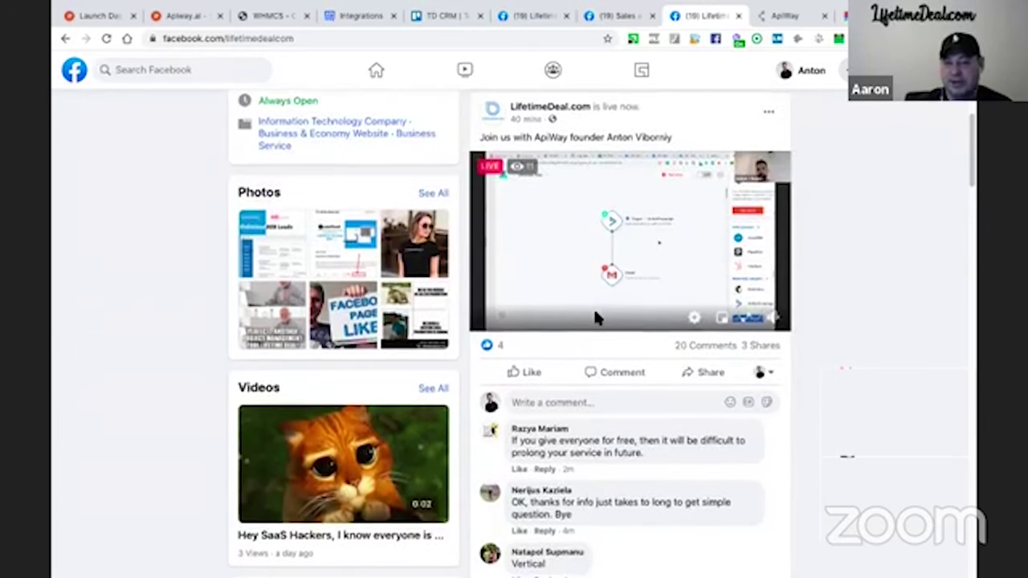
pyautogui.scroll(-2, 596, 320)
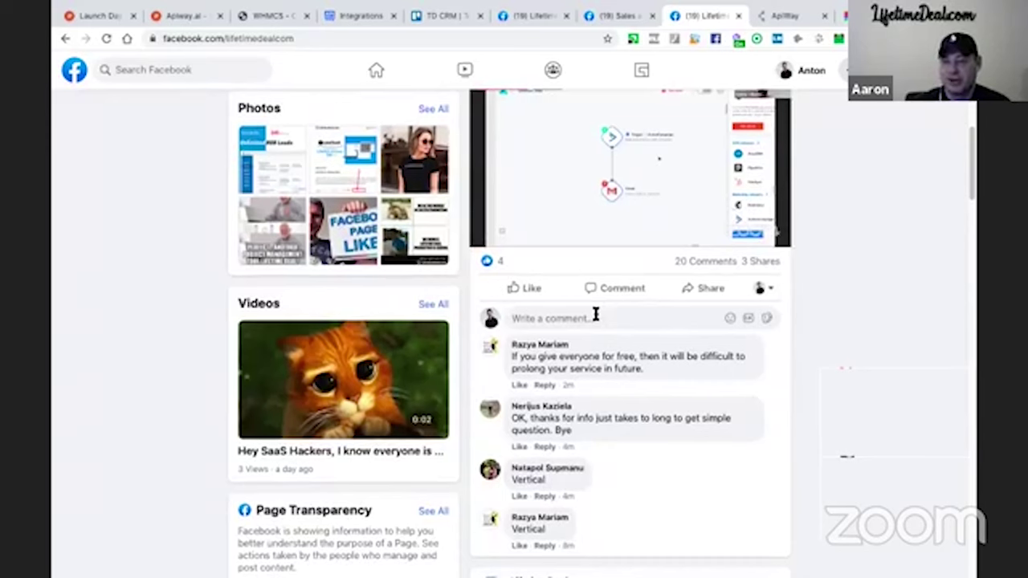
pyautogui.scroll(-1, 599, 353)
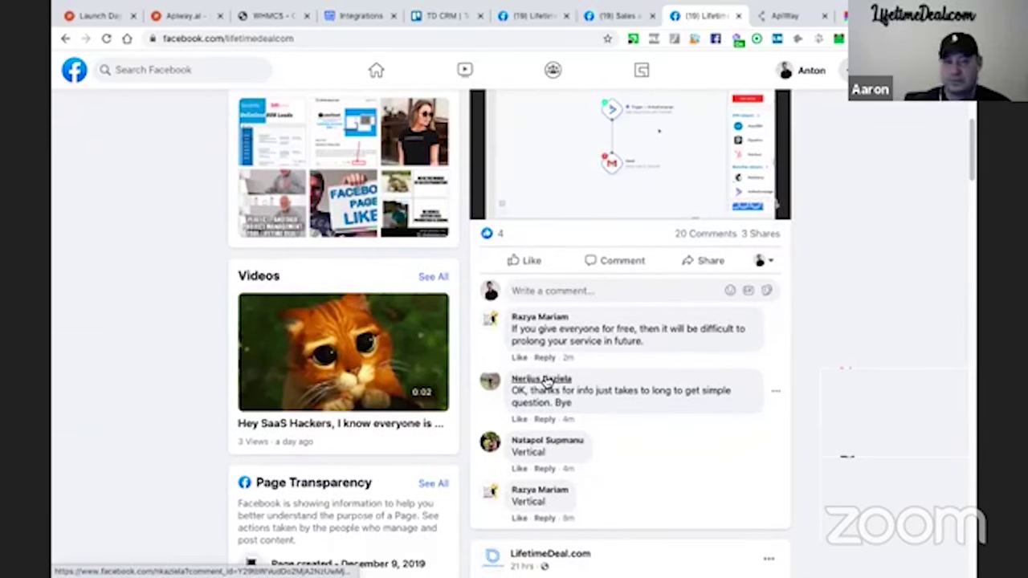
pyautogui.scroll(-1, 554, 377)
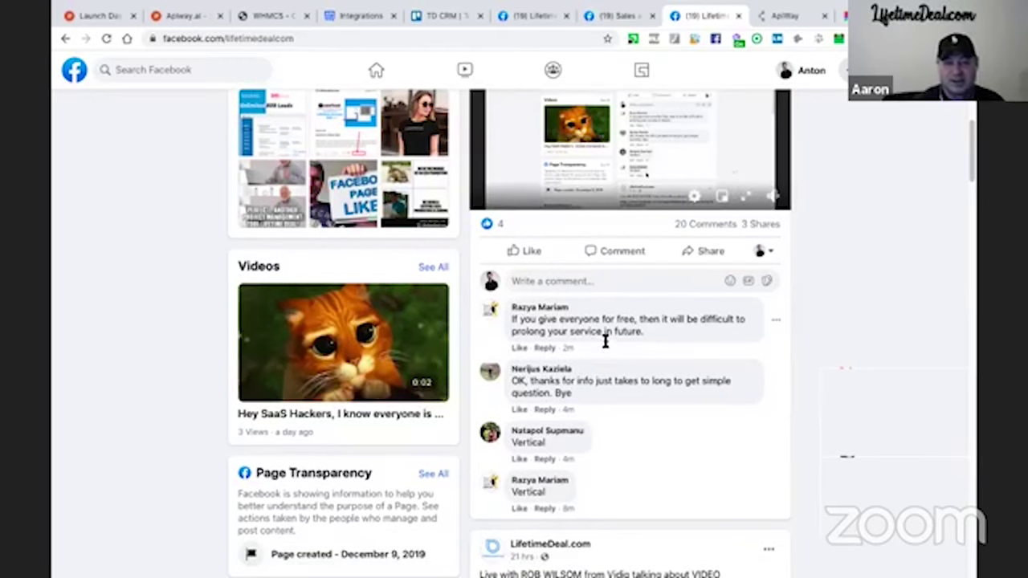
pyautogui.press('Home')
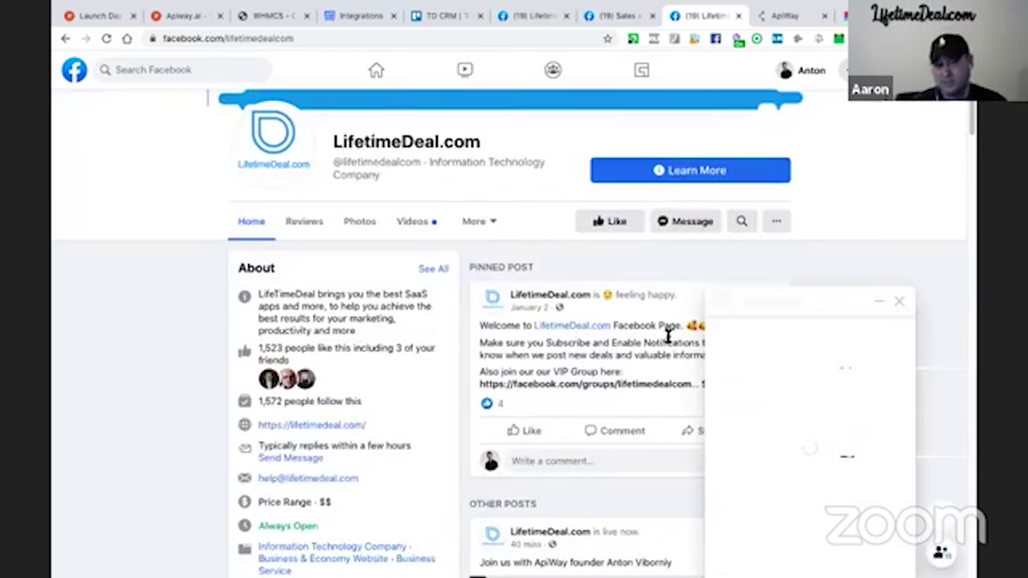
pyautogui.click(899, 300)
pyautogui.scroll(-3, 650, 389)
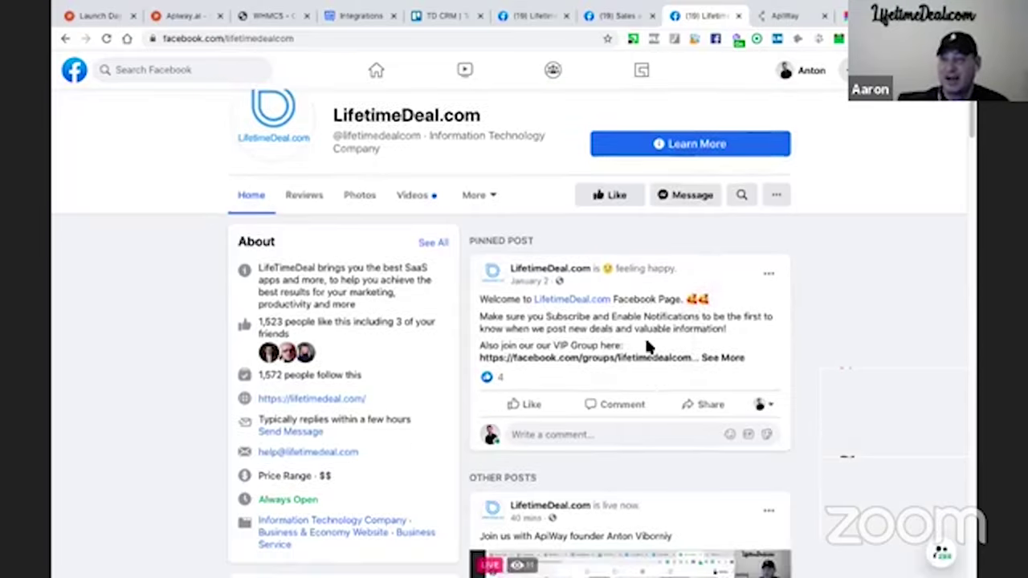
pyautogui.scroll(-5, 642, 246)
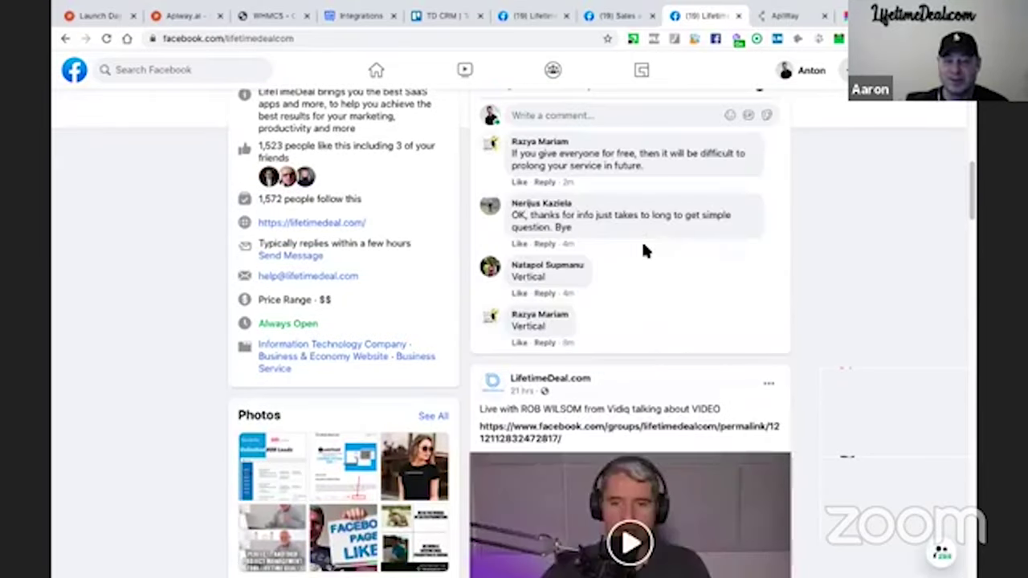
pyautogui.scroll(-1, 643, 249)
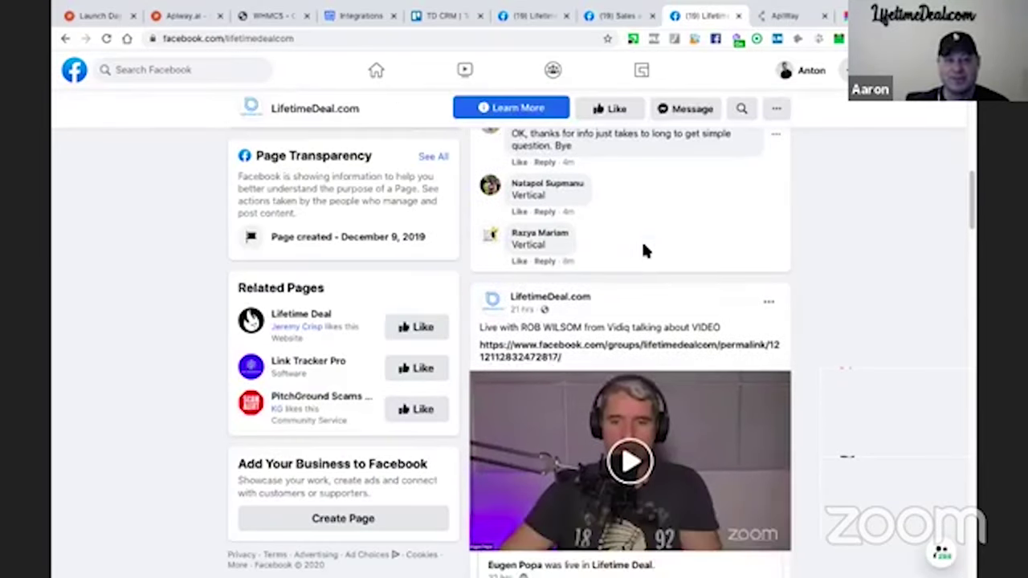
pyautogui.scroll(-1, 642, 249)
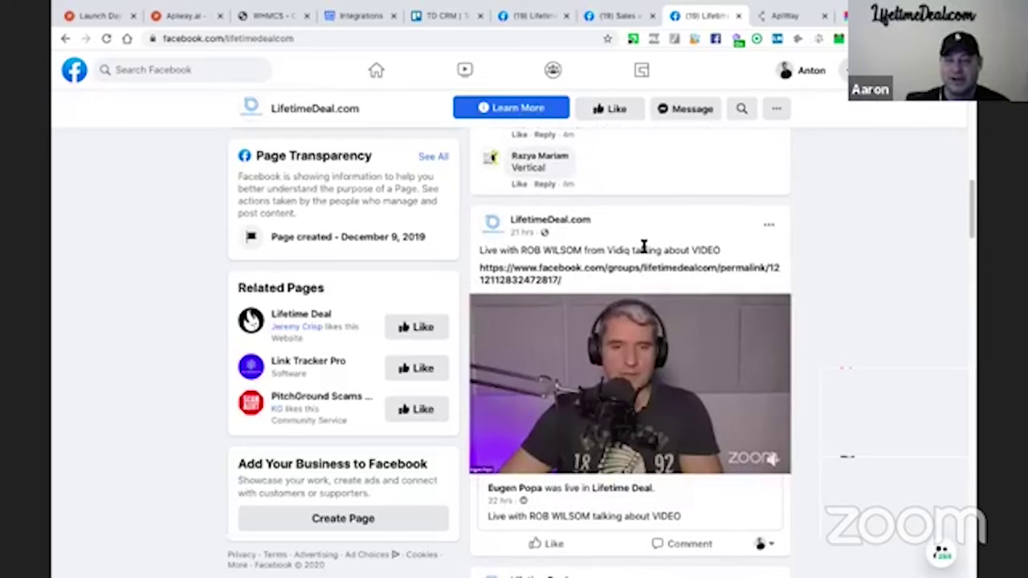
# - Switch to the Sales and Marketing Automation Secrets group page, reload it, and bring Google Chrome back to the front
pyautogui.click(611, 16)
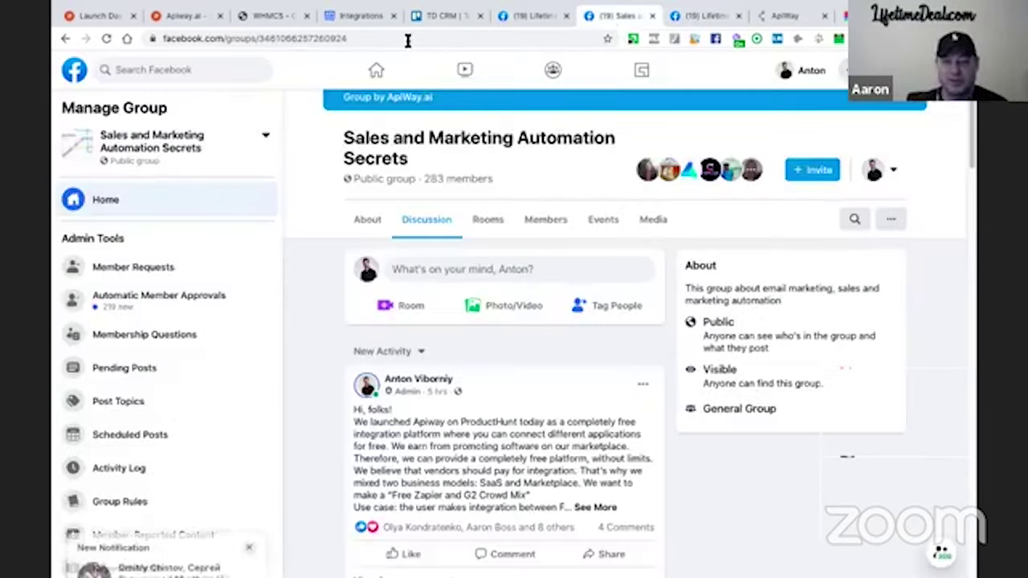
pyautogui.click(407, 40)
pyautogui.press('Return')
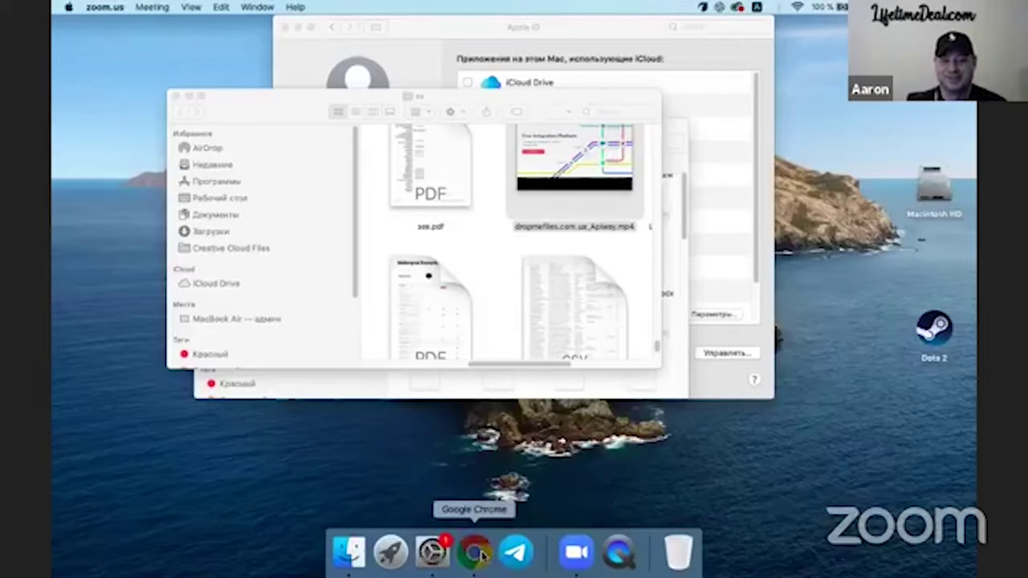
pyautogui.click(475, 552)
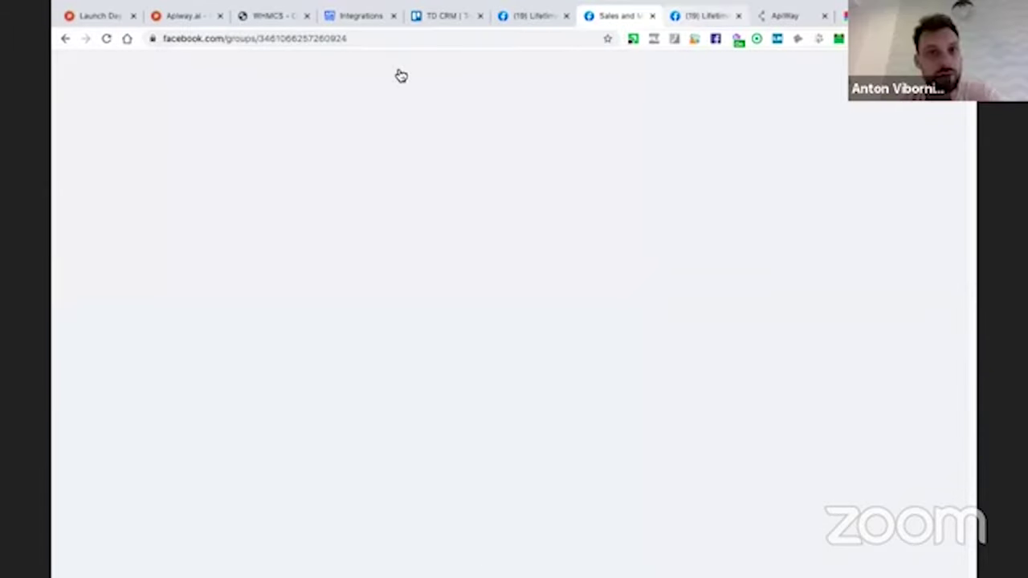
# - Load apiway.ai in place of the LifetimeDeal.com Facebook page and create a new Way
pyautogui.hotkey('ctrl', 'Tab')
pyautogui.click(373, 37)
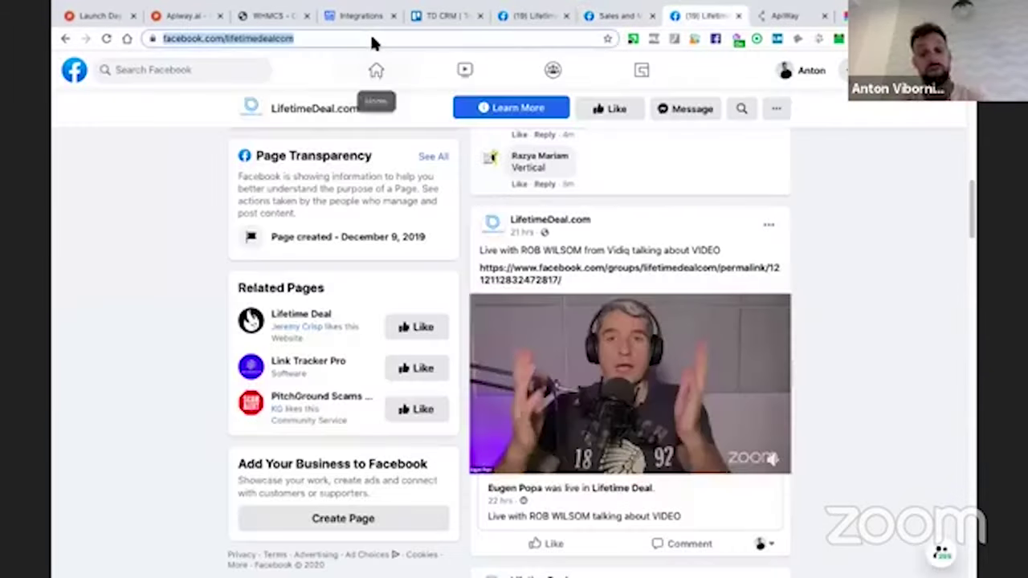
pyautogui.write('api')
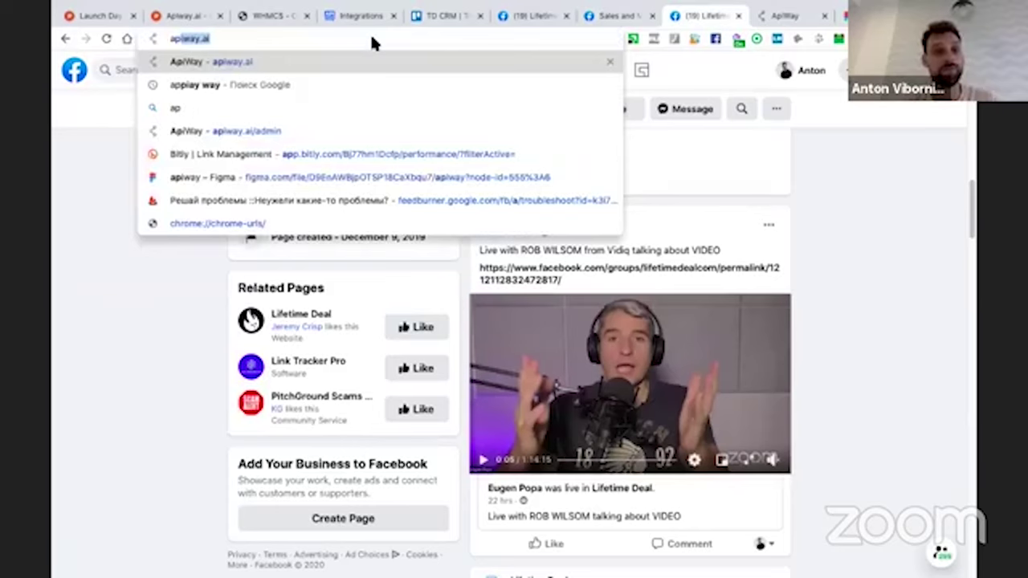
pyautogui.press('Return')
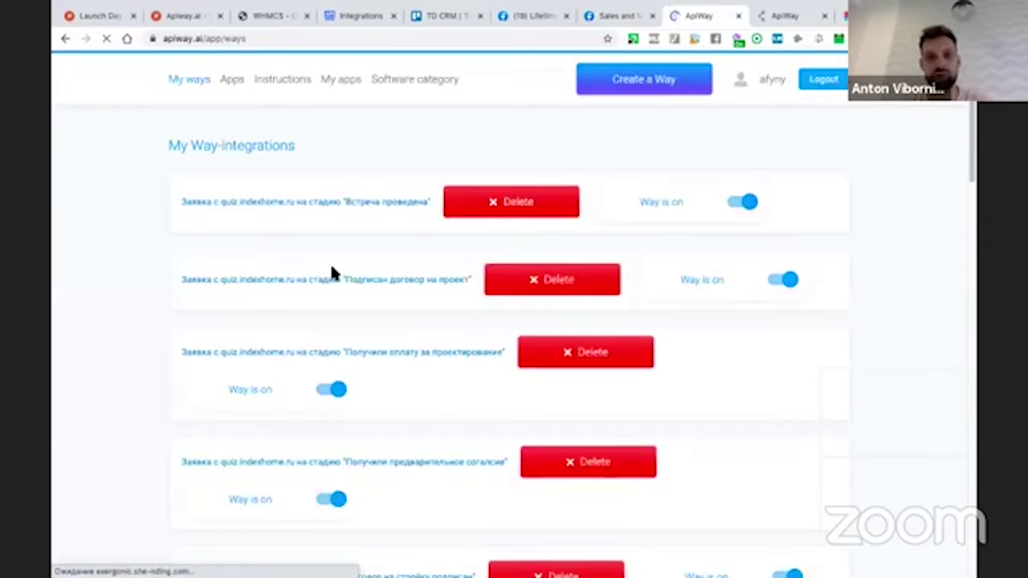
pyautogui.click(664, 96)
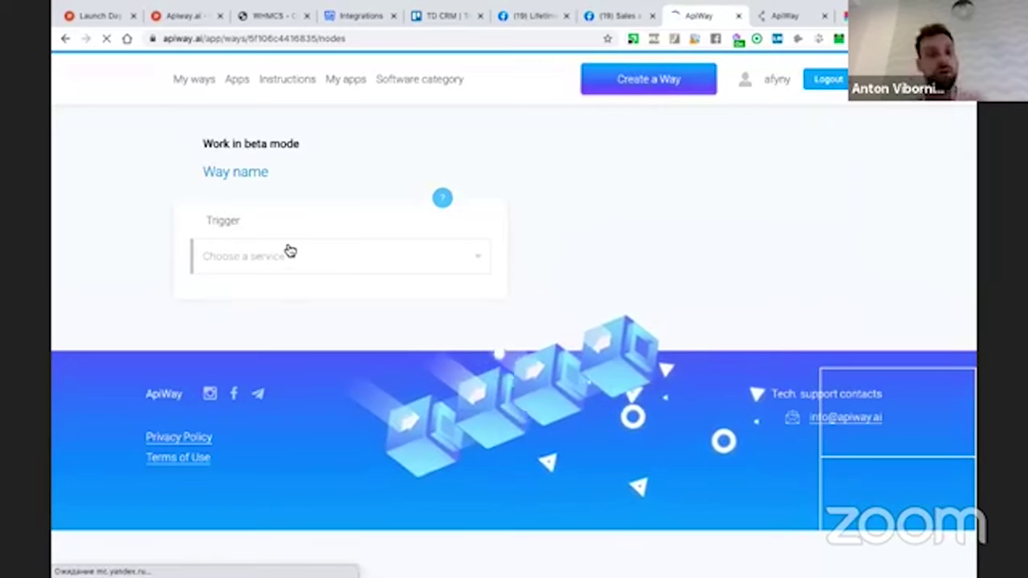
# - Set the Way's trigger to Facebook Leads with the New lead event
pyautogui.click(290, 251)
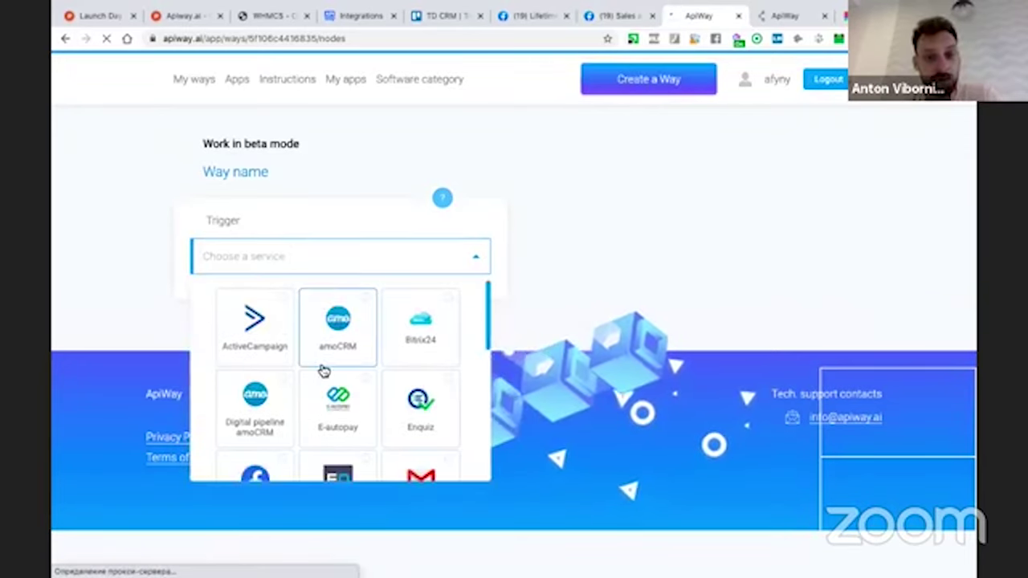
pyautogui.scroll(-2, 324, 368)
pyautogui.scroll(-2, 323, 368)
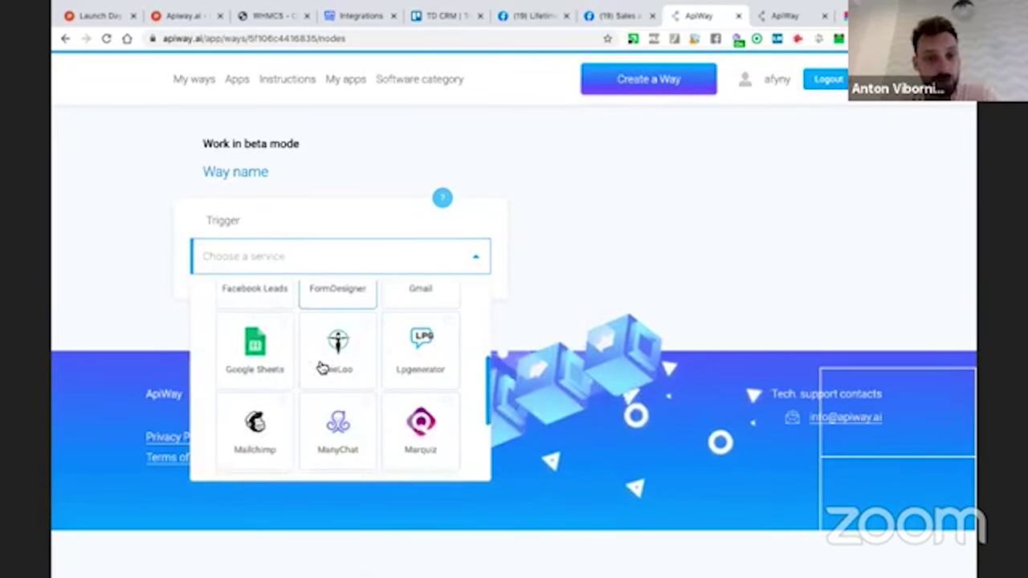
pyautogui.click(269, 303)
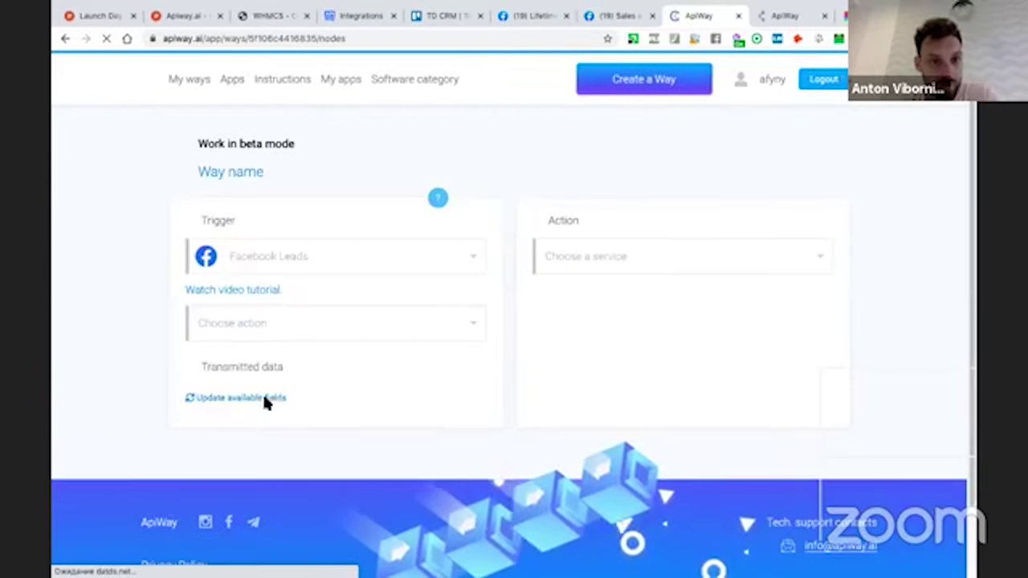
pyautogui.moveTo(274, 349); pyautogui.dragTo(248, 324)
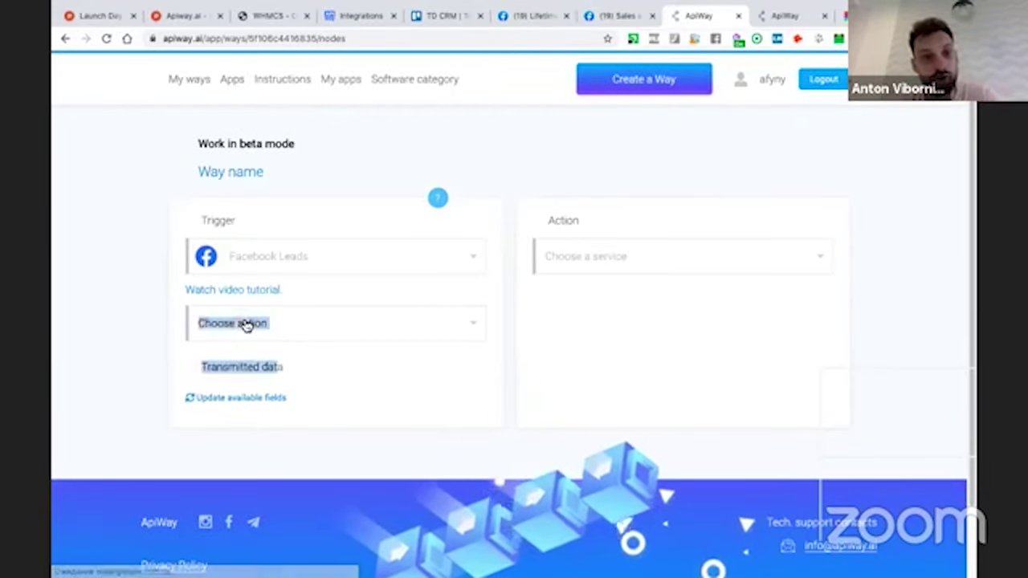
pyautogui.click(246, 323)
pyautogui.click(220, 357)
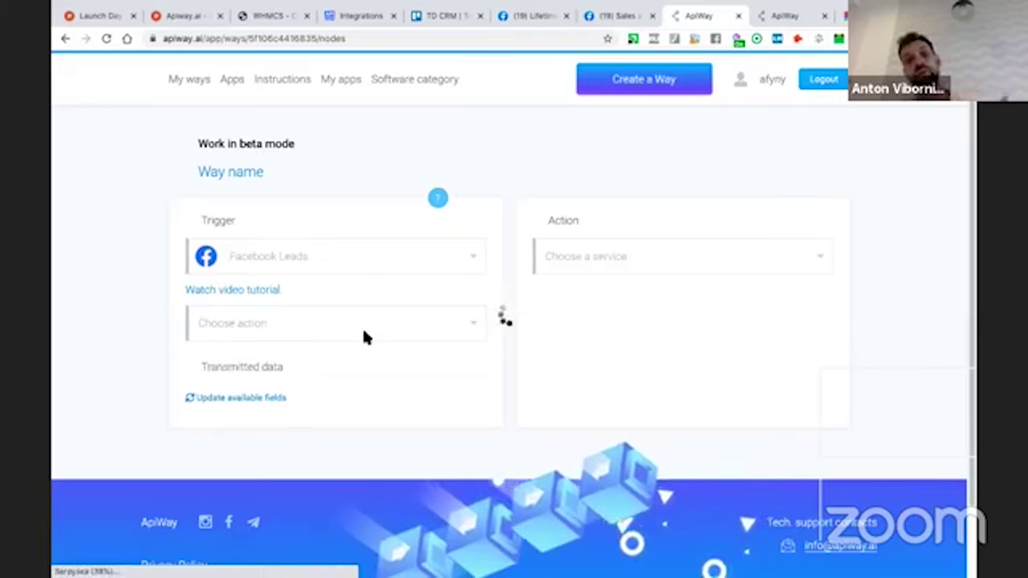
# - Select the TimeDigital CRM page and the "lead form for video" form for the trigger, and update its available fields
pyautogui.scroll(-1, 292, 417)
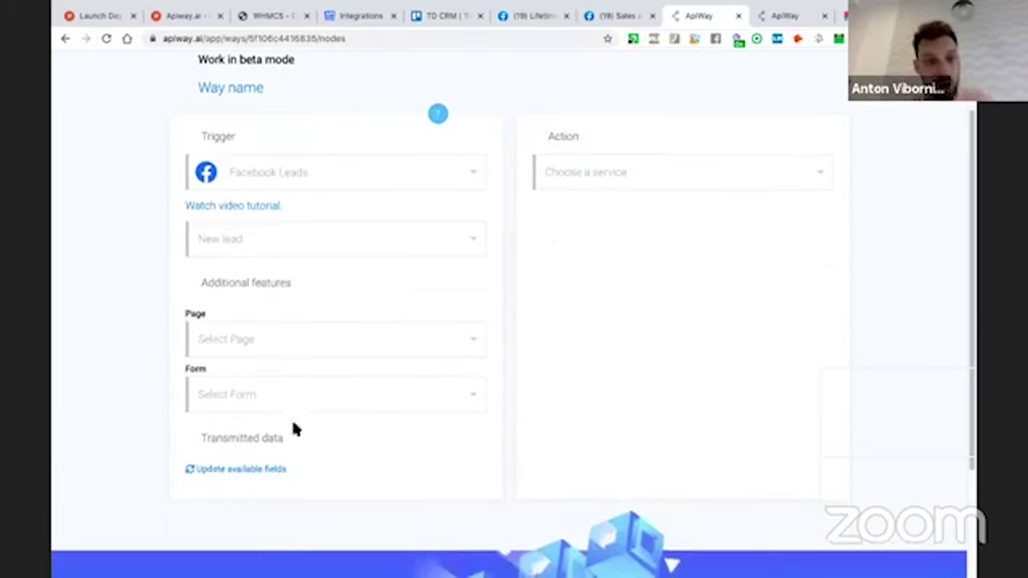
pyautogui.click(271, 355)
pyautogui.click(250, 379)
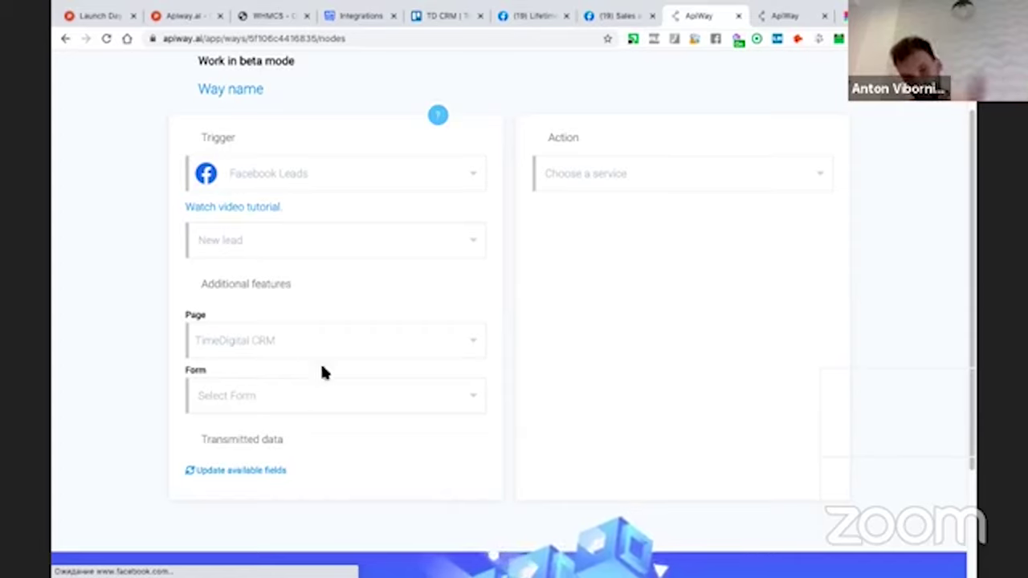
pyautogui.scroll(-1, 319, 378)
pyautogui.click(257, 344)
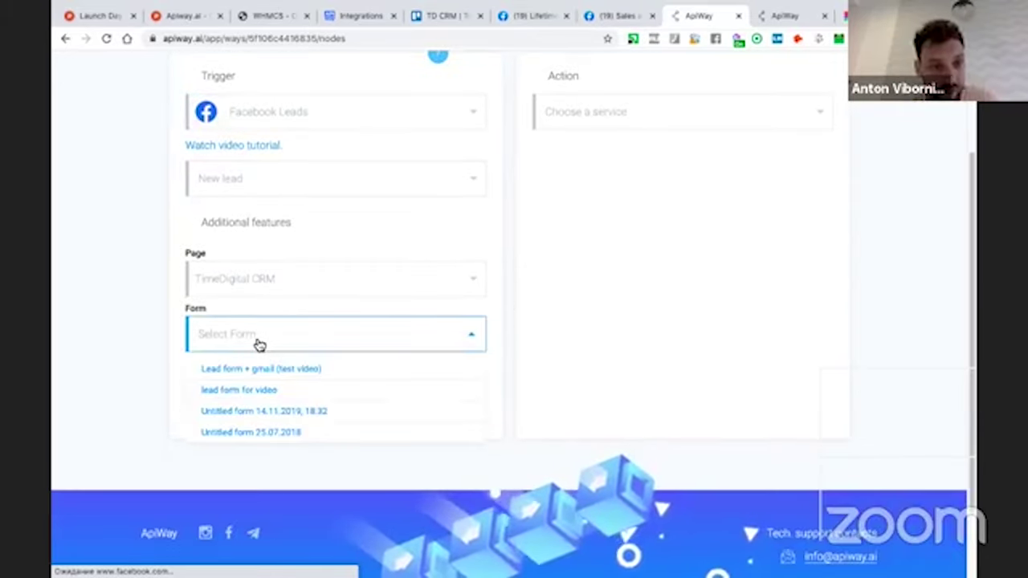
pyautogui.click(270, 393)
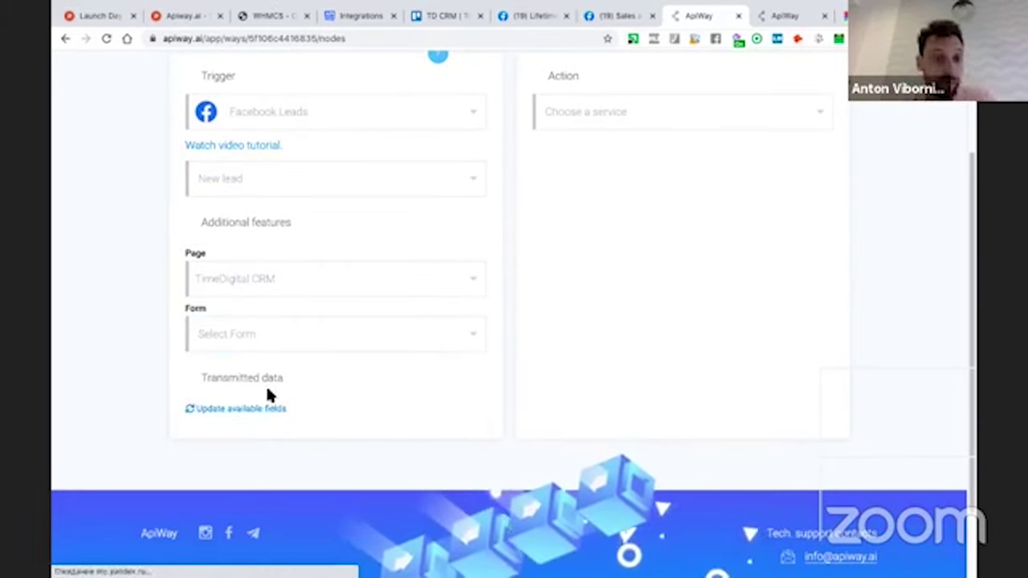
pyautogui.click(256, 409)
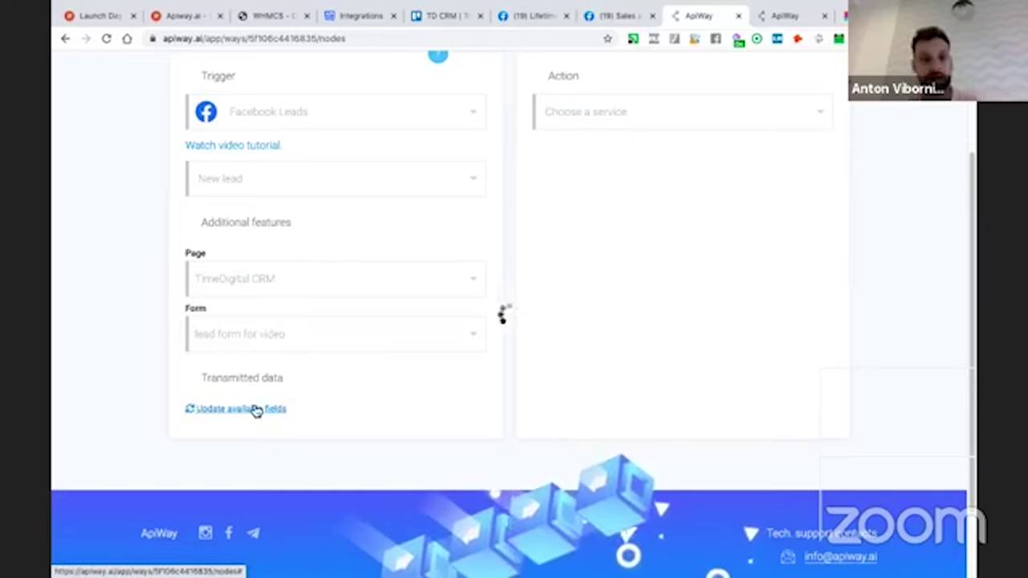
pyautogui.scroll(-1, 271, 377)
pyautogui.scroll(-3, 241, 386)
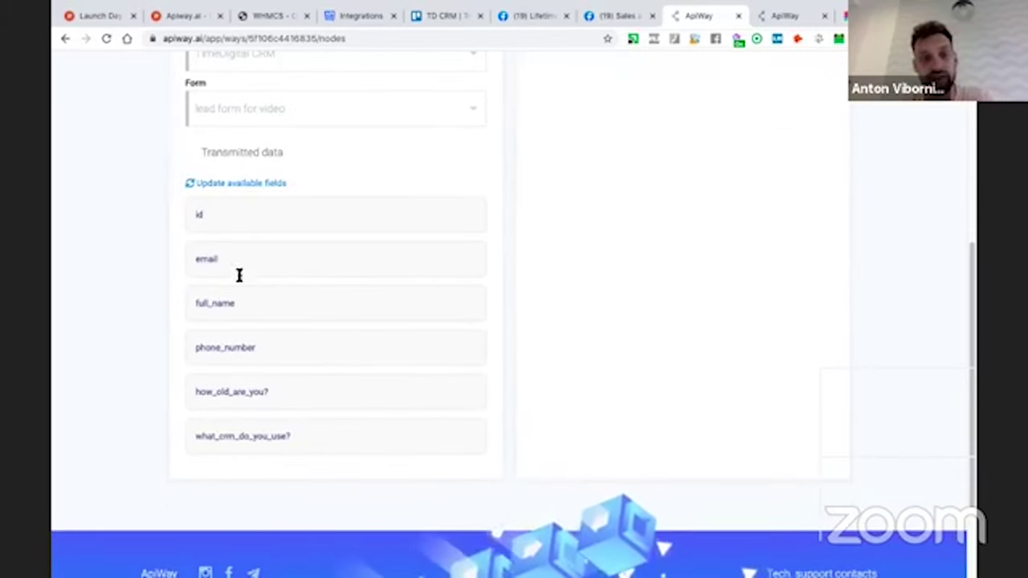
# - Set the Way's action to Google Sheets with Create Spreadsheet Row and update its available fields
pyautogui.scroll(5, 305, 310)
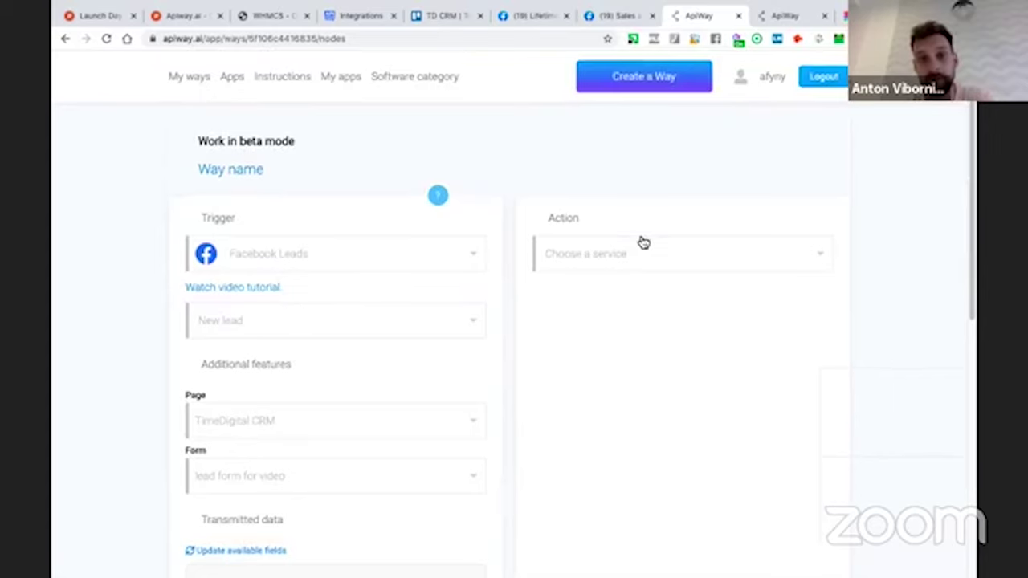
pyautogui.click(643, 243)
pyautogui.click(608, 411)
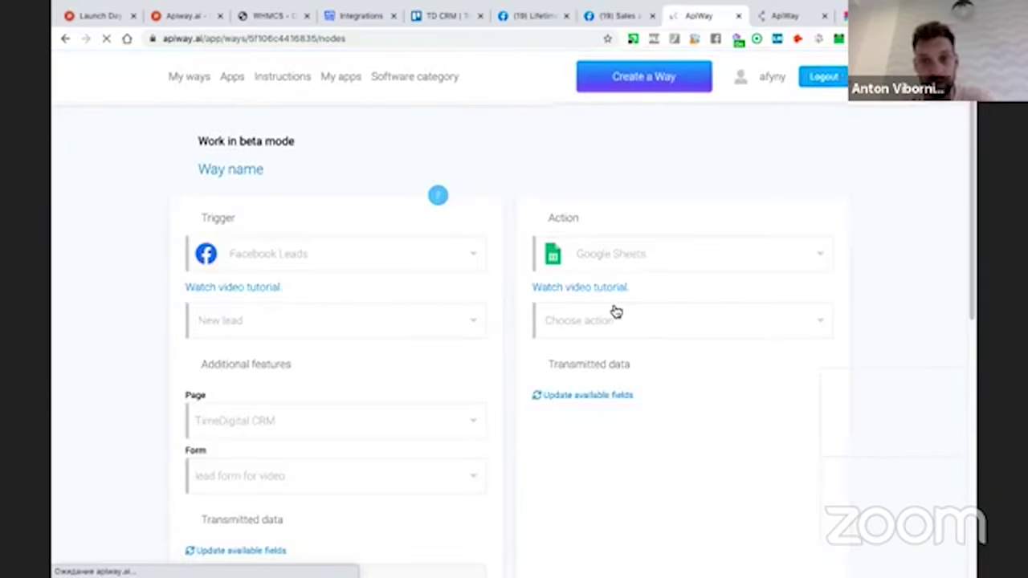
pyautogui.click(616, 313)
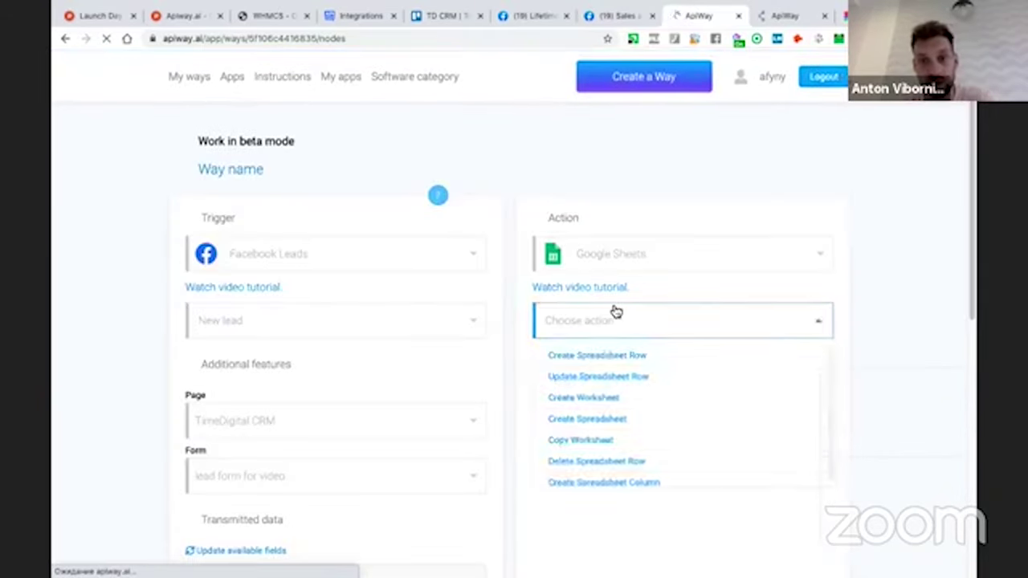
pyautogui.click(599, 356)
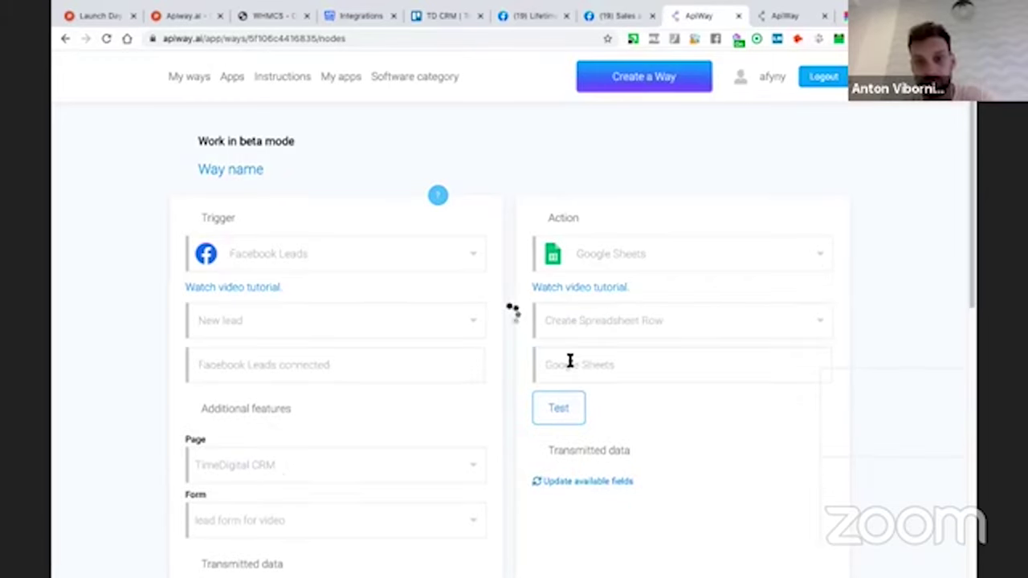
pyautogui.click(595, 484)
# - Choose Marquiz as the spreadsheet that receives the Google Sheets action's rows
pyautogui.scroll(-2, 699, 367)
pyautogui.click(652, 324)
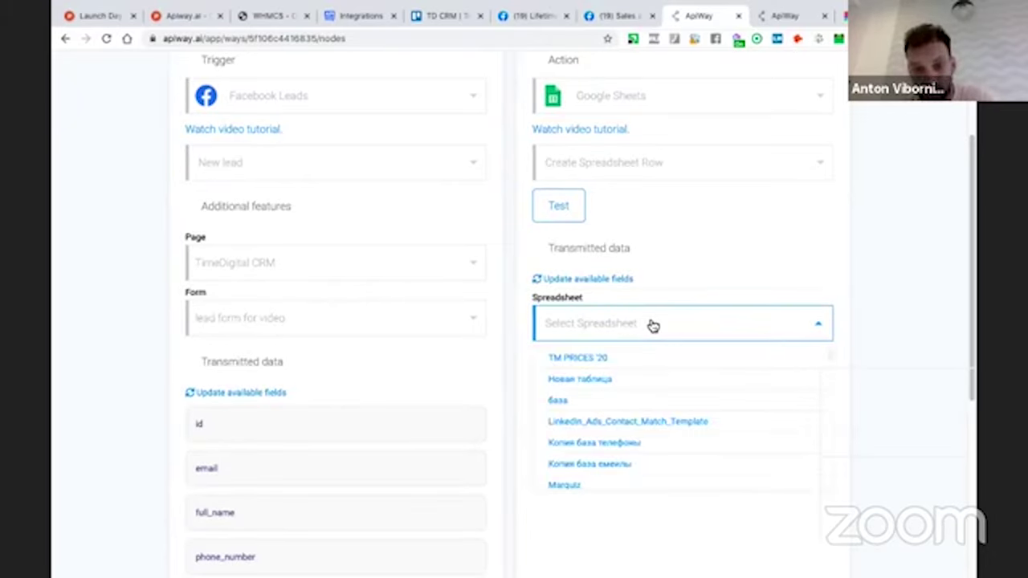
pyautogui.scroll(-1, 616, 380)
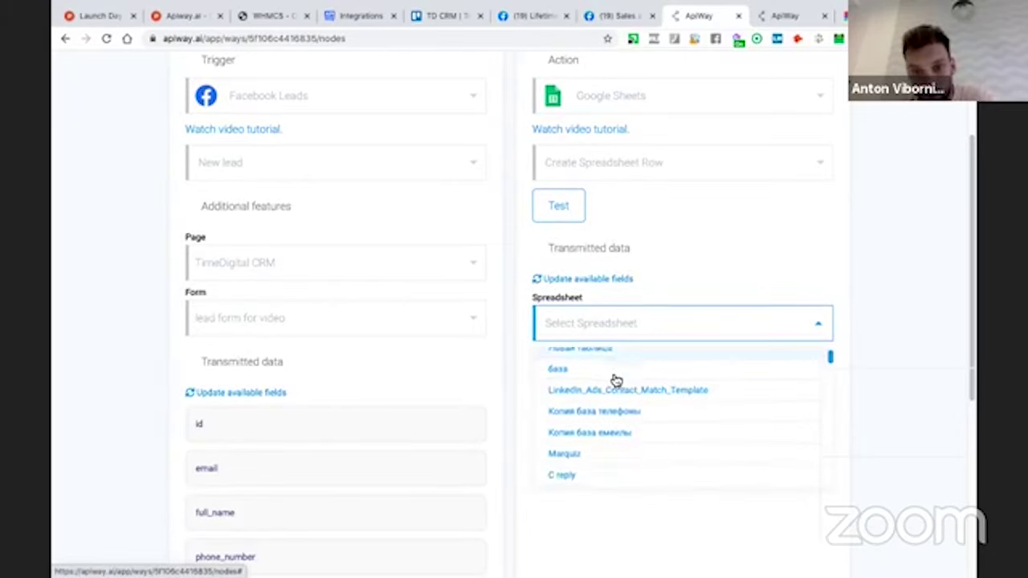
pyautogui.scroll(-2, 615, 380)
pyautogui.scroll(-3, 616, 380)
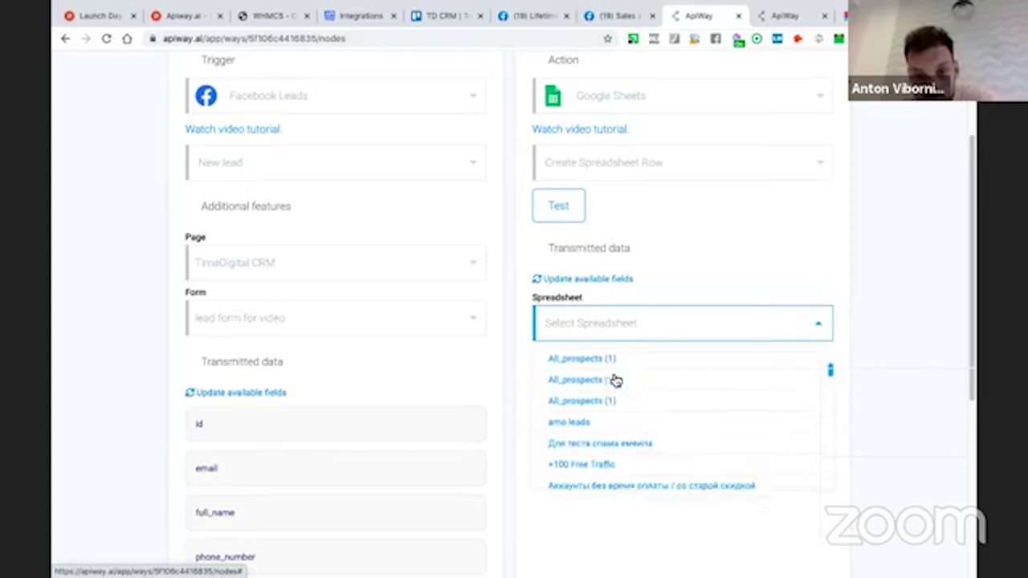
pyautogui.scroll(-1, 615, 380)
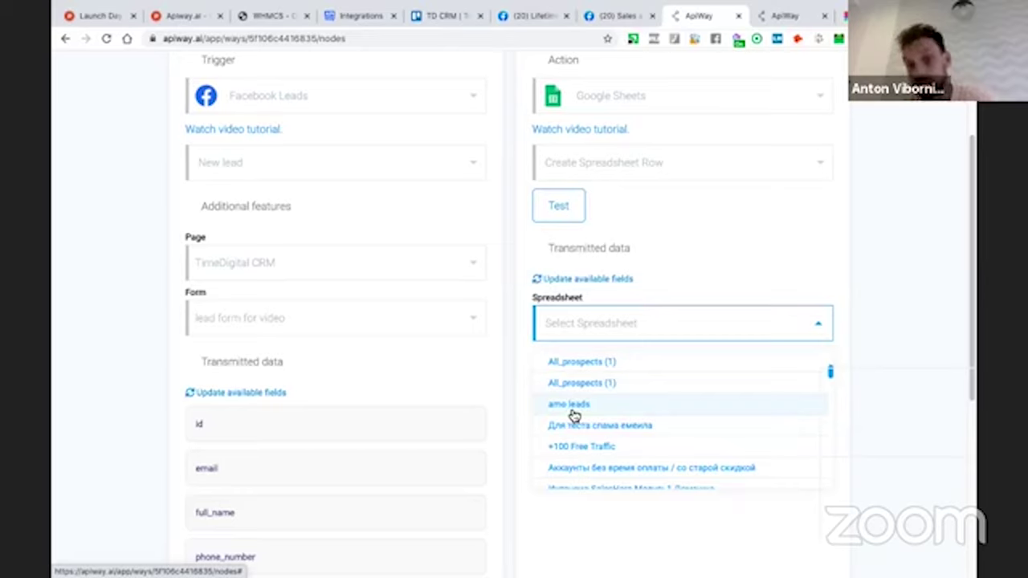
pyautogui.scroll(-10, 575, 416)
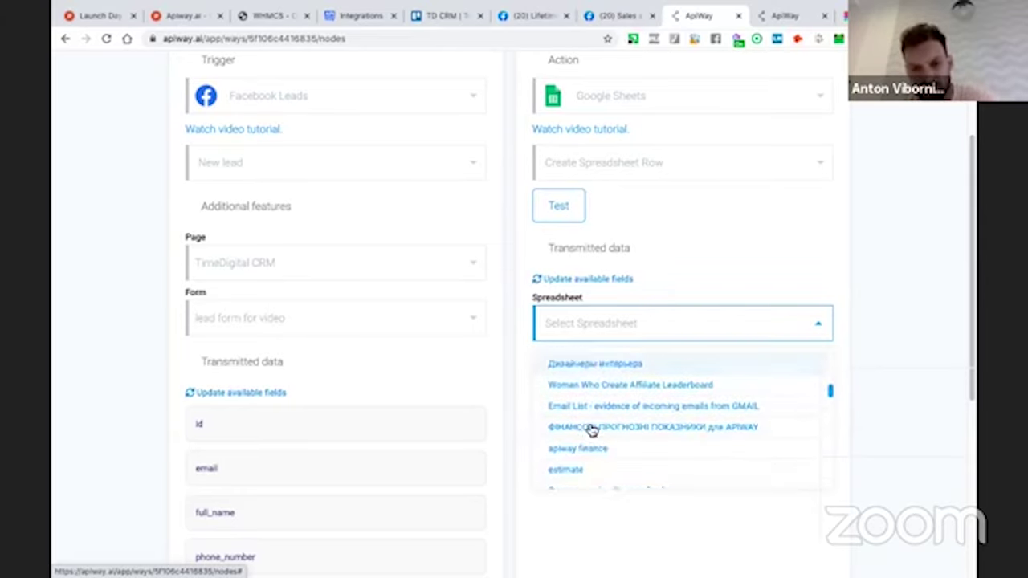
pyautogui.scroll(-8, 591, 432)
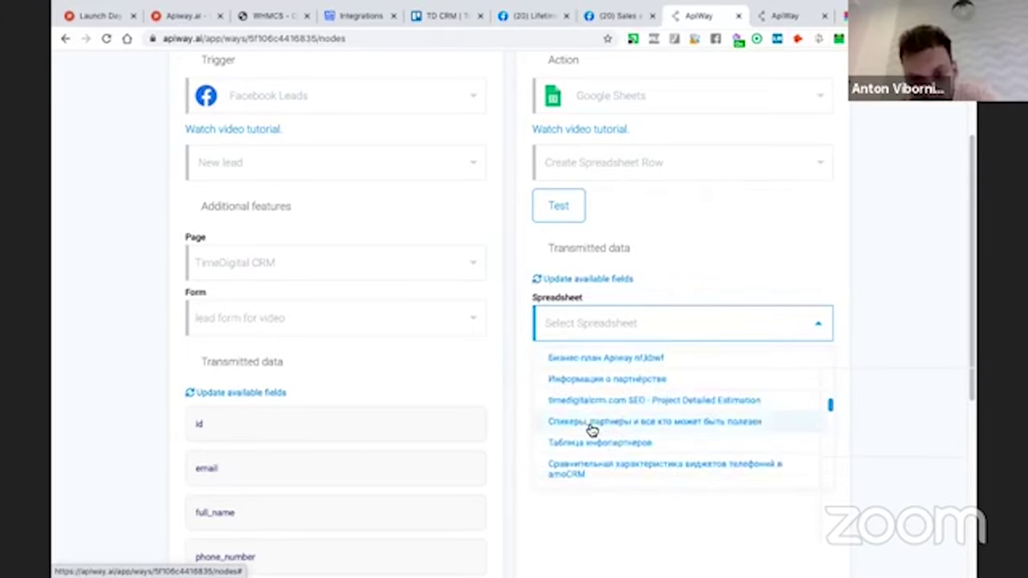
pyautogui.scroll(-5, 591, 431)
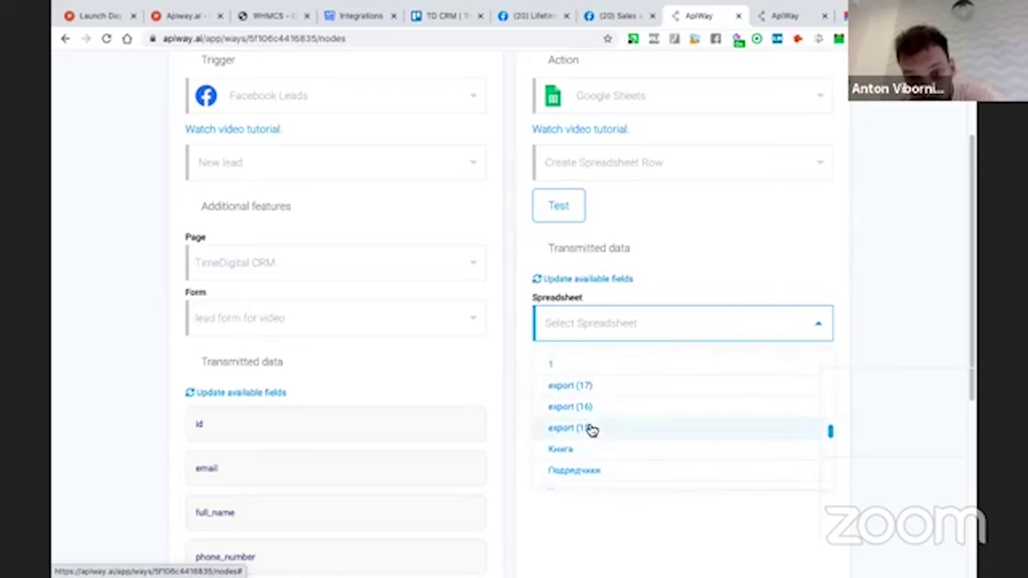
pyautogui.scroll(-6, 592, 432)
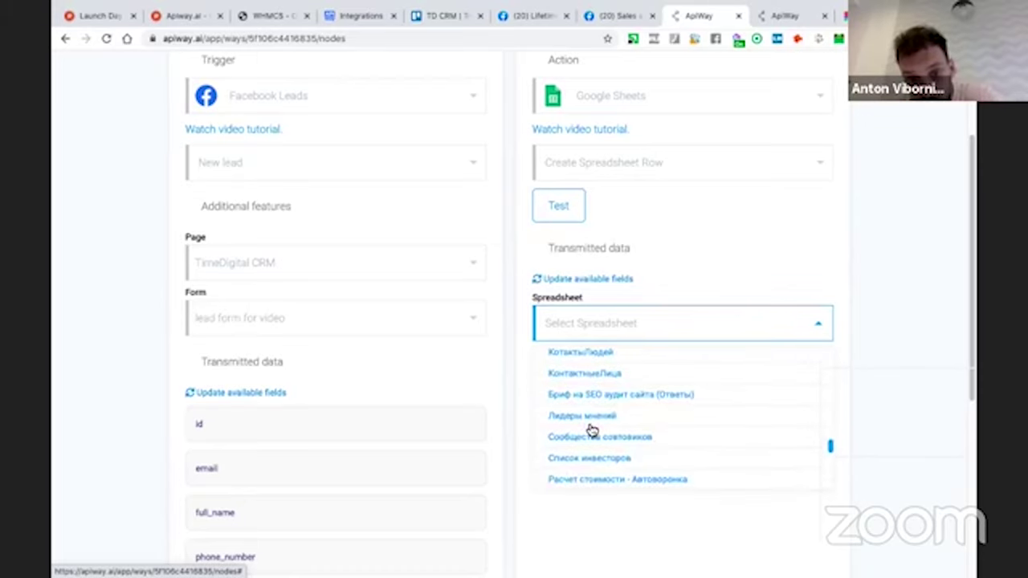
pyautogui.scroll(15, 592, 431)
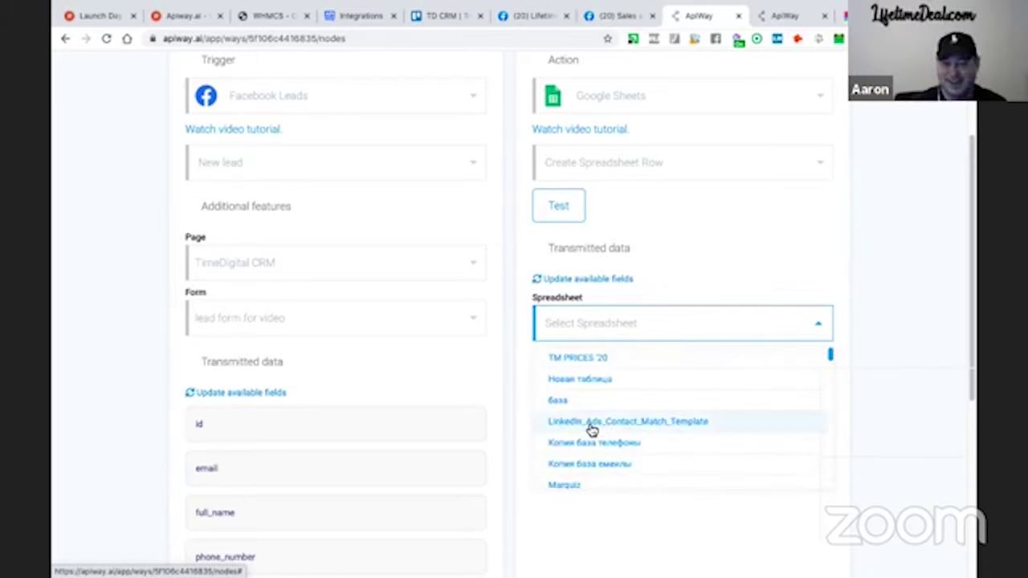
pyautogui.scroll(-1, 591, 431)
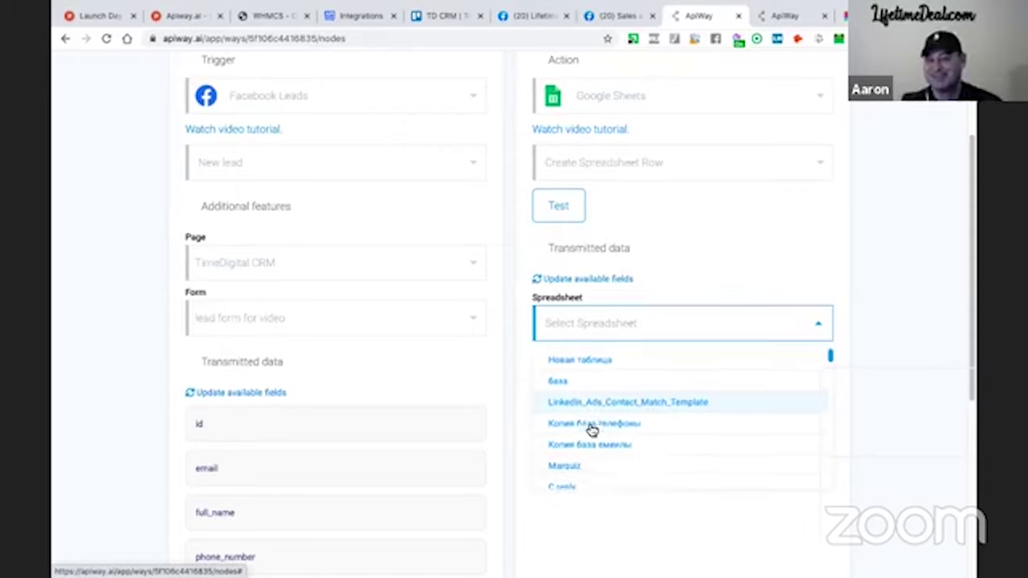
pyautogui.click(575, 460)
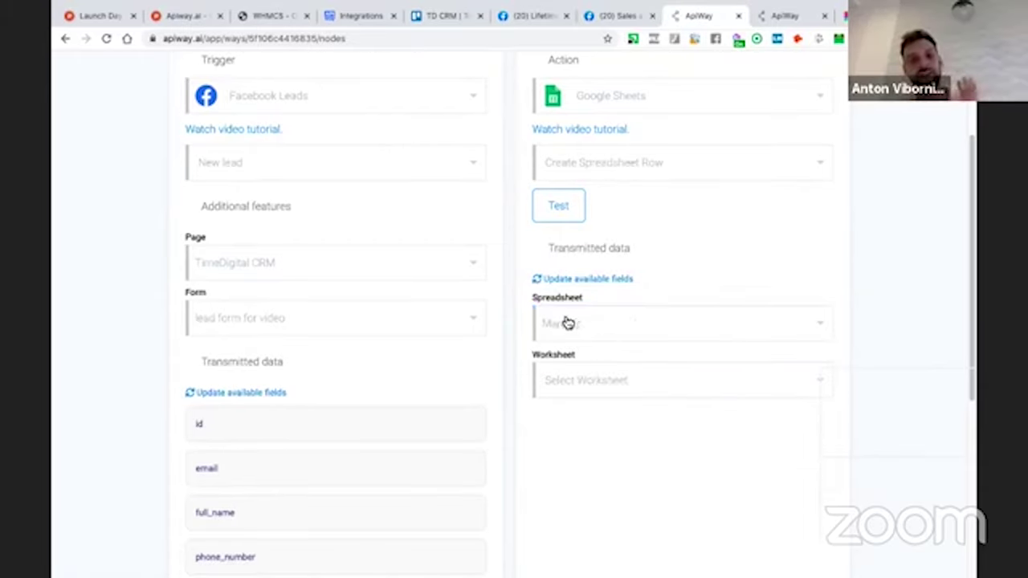
# - Set the action's worksheet to Лист1 and bring its column fields into view
pyautogui.click(586, 386)
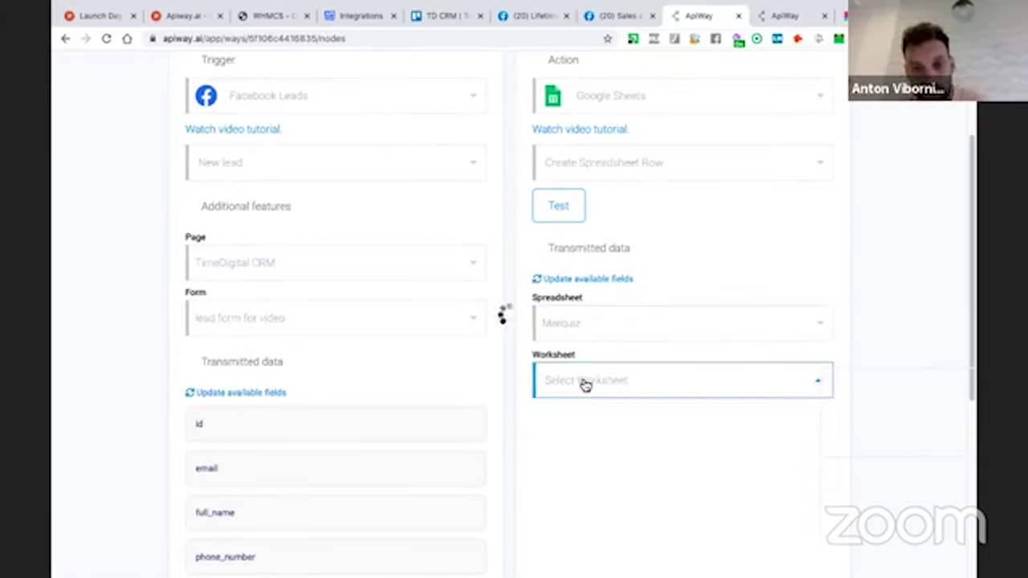
pyautogui.click(590, 416)
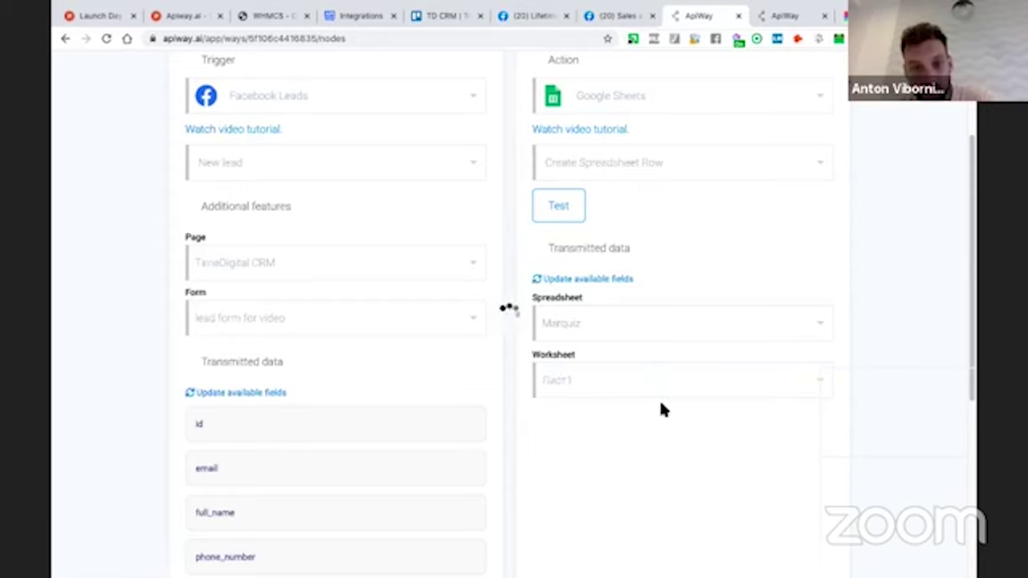
pyautogui.scroll(-3, 660, 406)
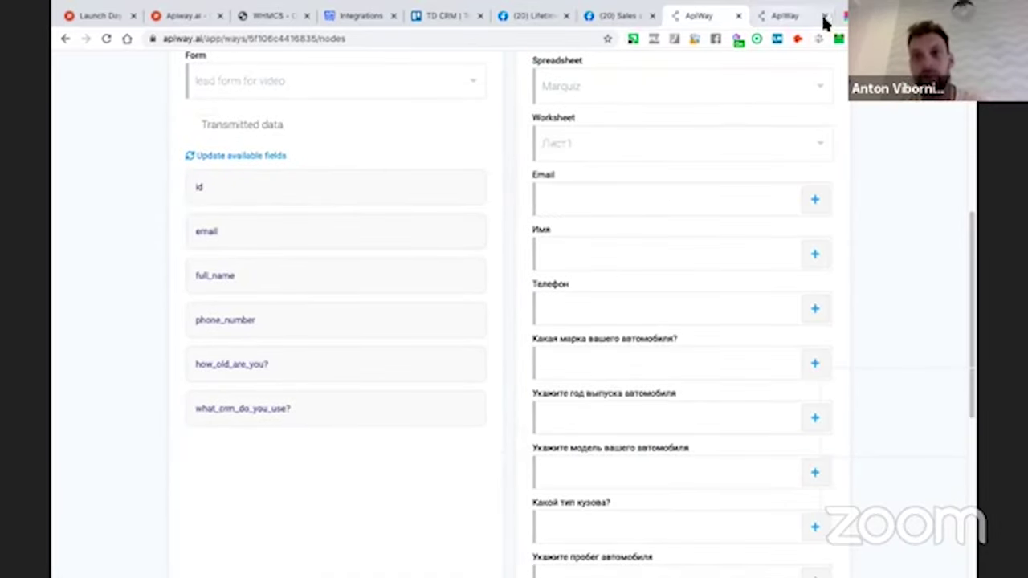
# - Switch to the Teachable + ActiveCampaign browser tab, search Google there for "гугл таблицы", and open Google Sheets for personal use
pyautogui.click(786, 15)
pyautogui.click(490, 38)
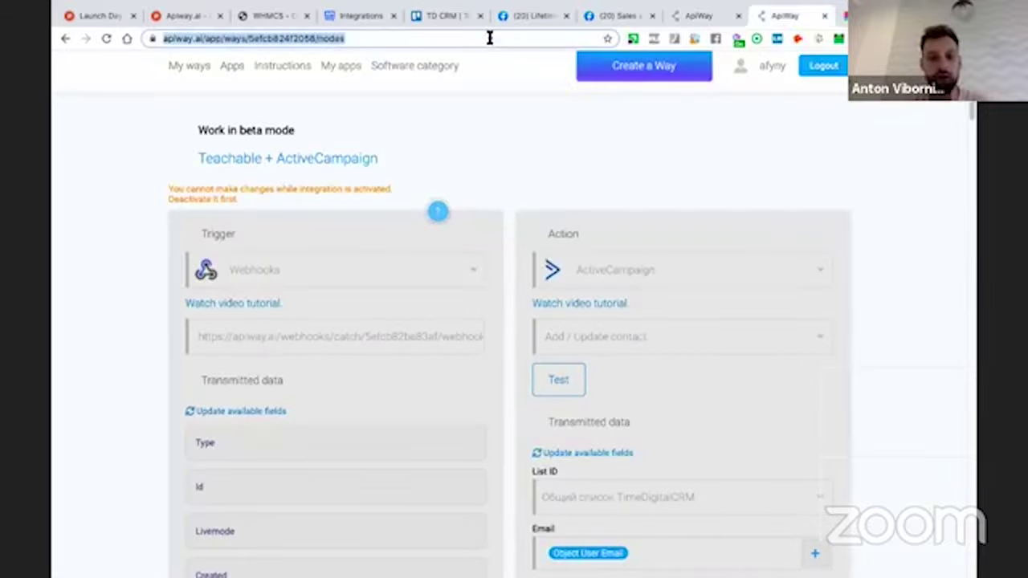
pyautogui.write('ut')
pyautogui.press('BackSpace')
pyautogui.press('BackSpace')
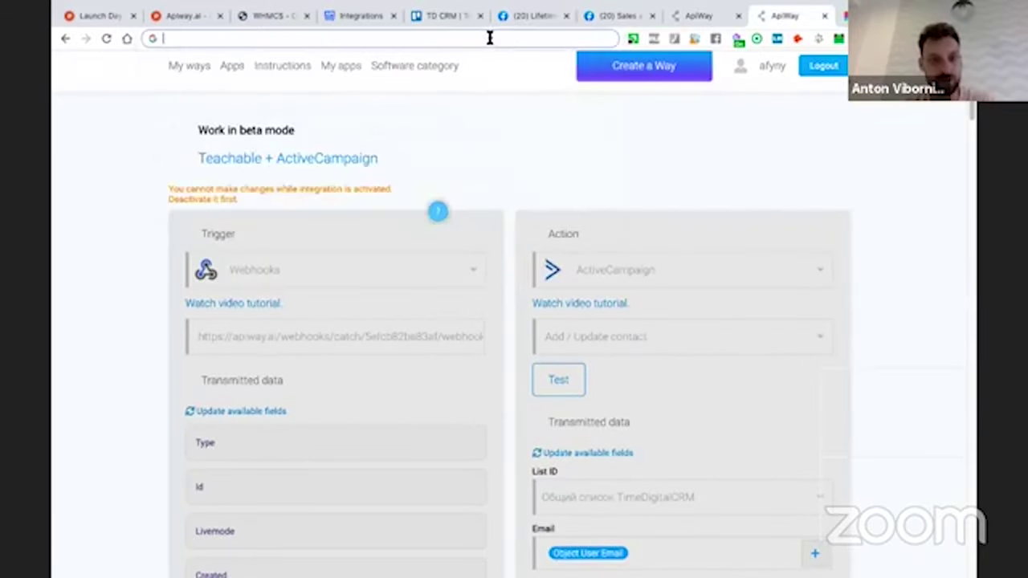
pyautogui.write('гугл таблицы')
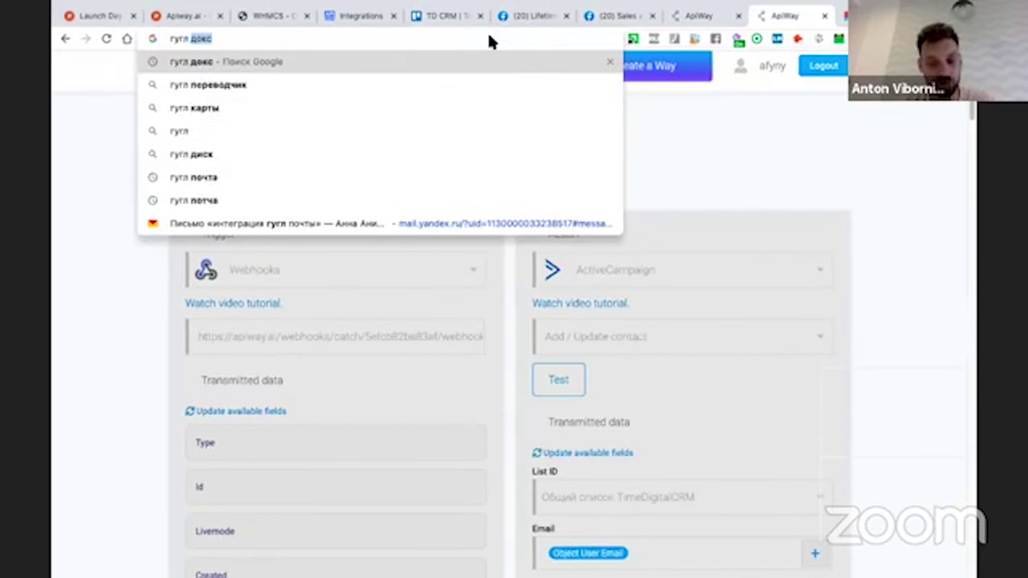
pyautogui.press('Return')
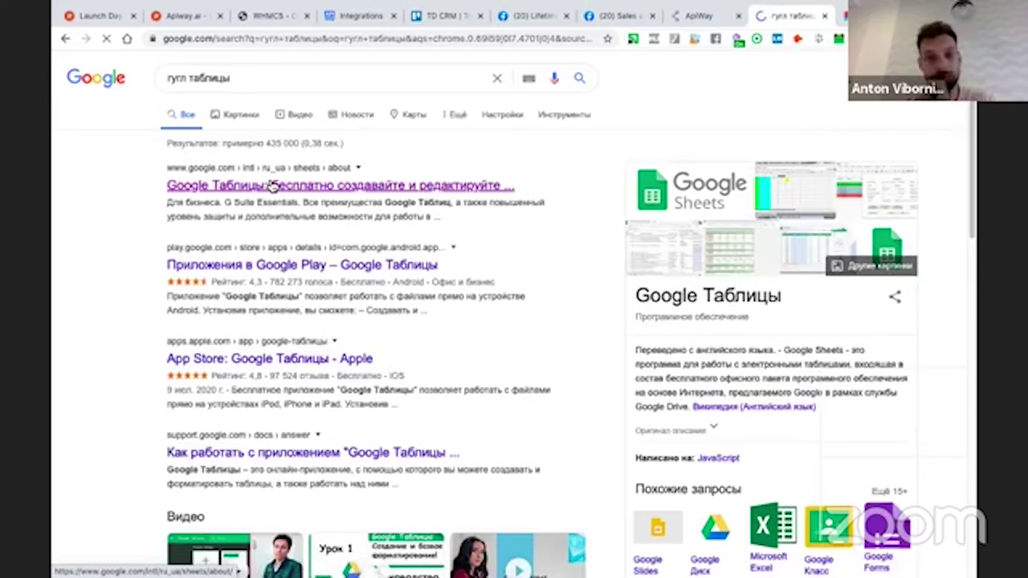
pyautogui.click(274, 186)
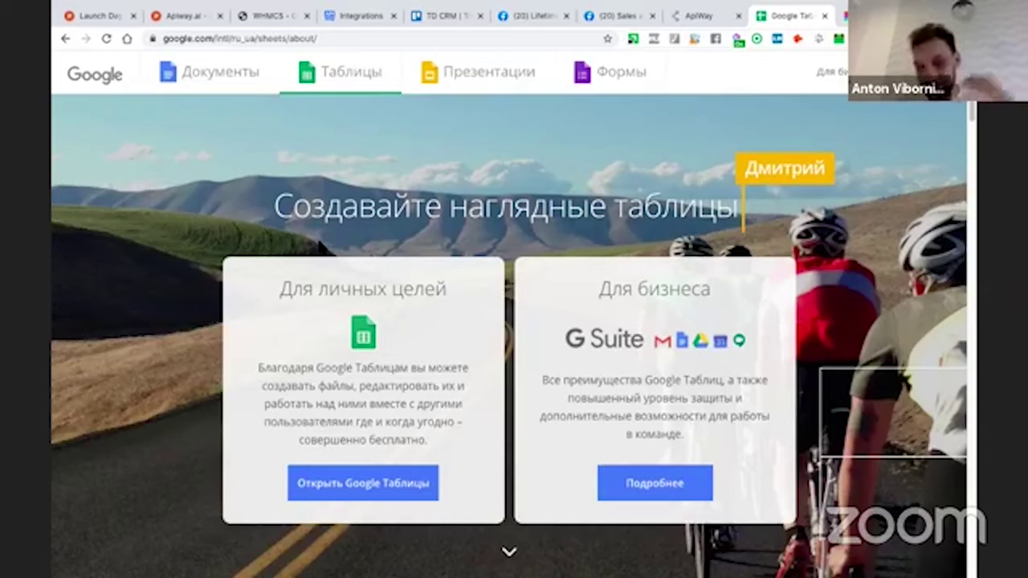
pyautogui.click(336, 492)
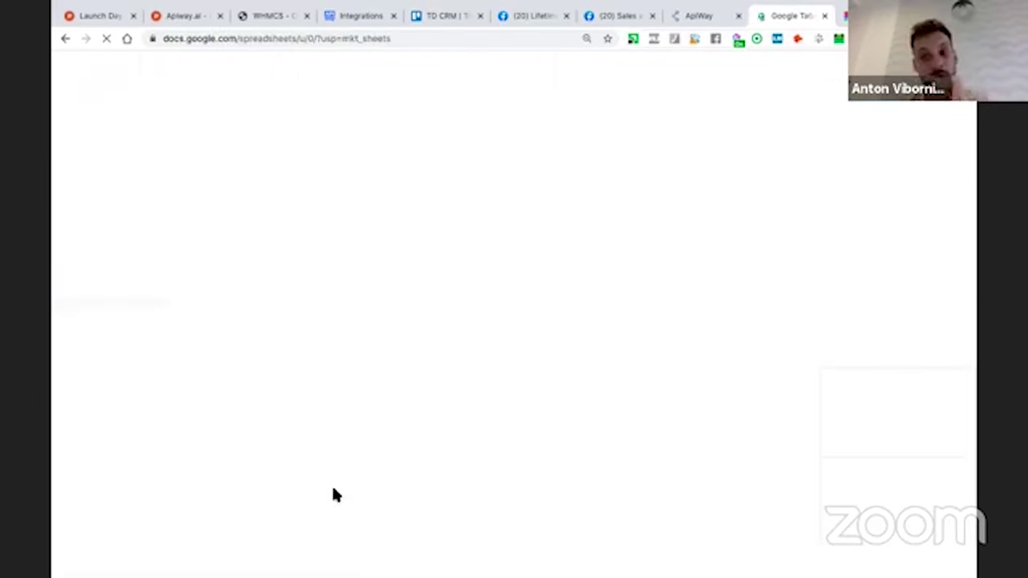